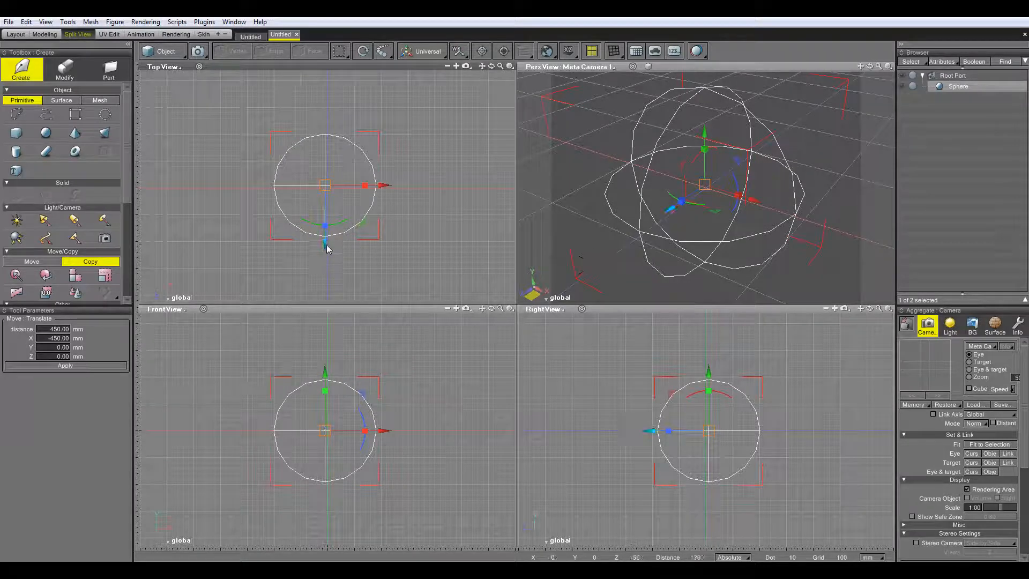
Move the sphere 50 mm along Z and -650 mm along X, and rotate it about several axes, the last time by 17.93 degrees
drag(328, 249, 327, 248)
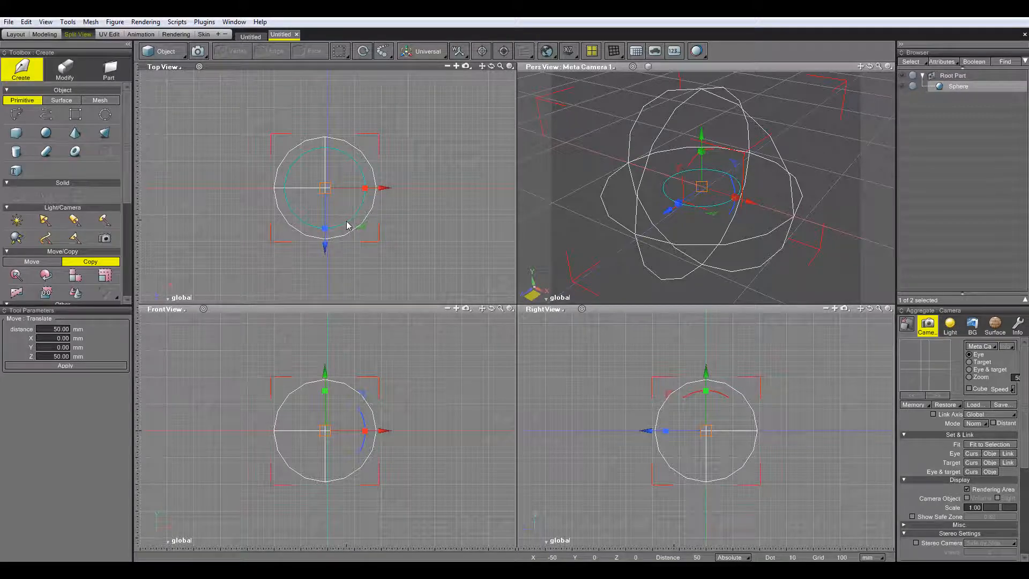
drag(349, 223, 329, 229)
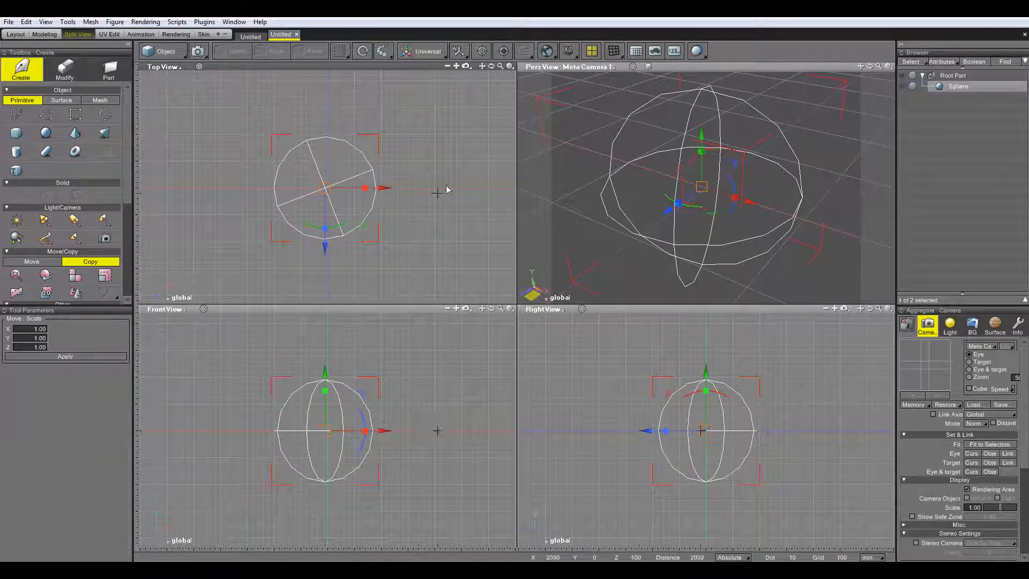
drag(388, 190, 351, 191)
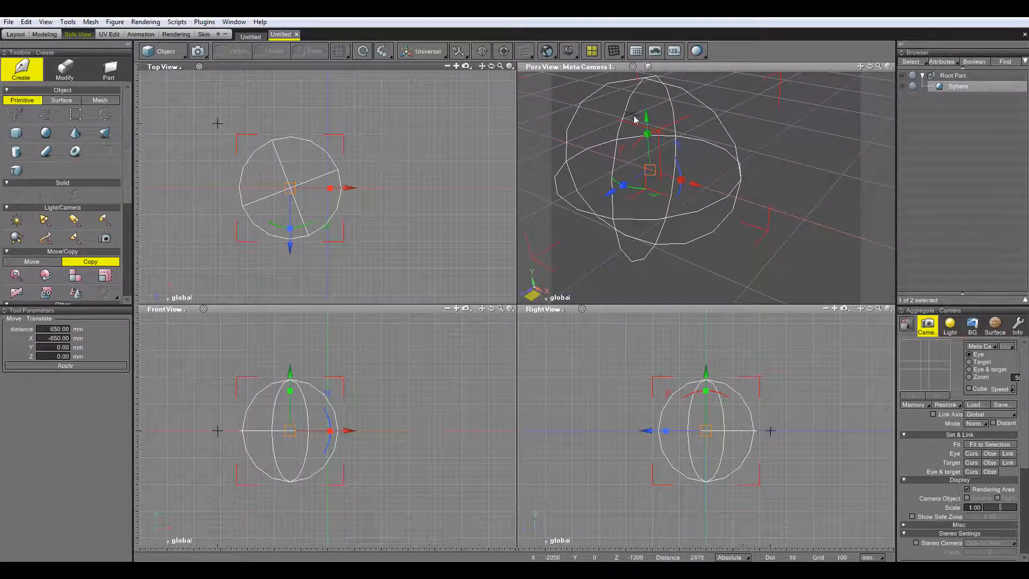
drag(635, 145, 640, 143)
drag(634, 192, 622, 186)
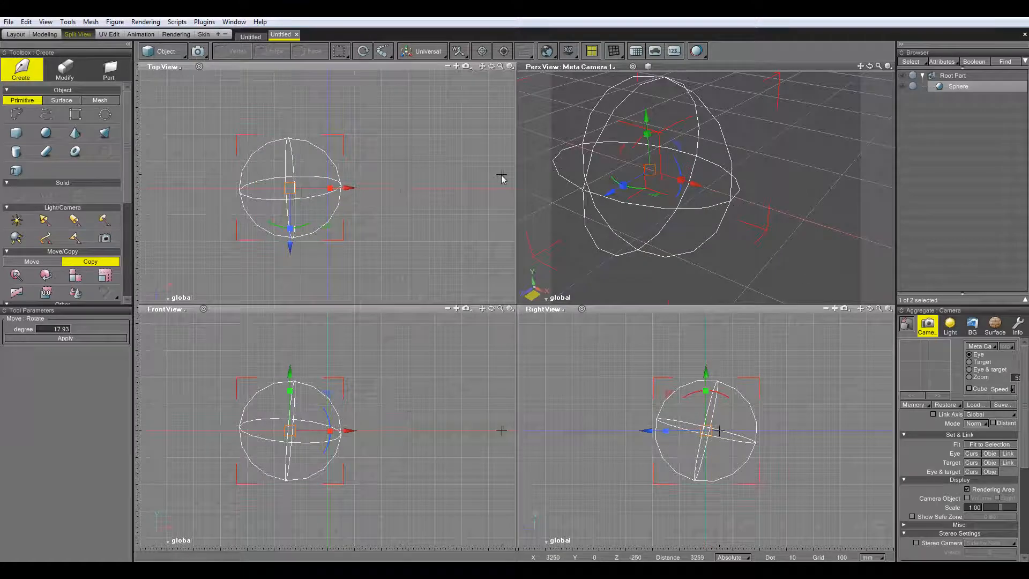
Change the Front View viewport to Right View and the original Right View viewport to Front View
click(186, 313)
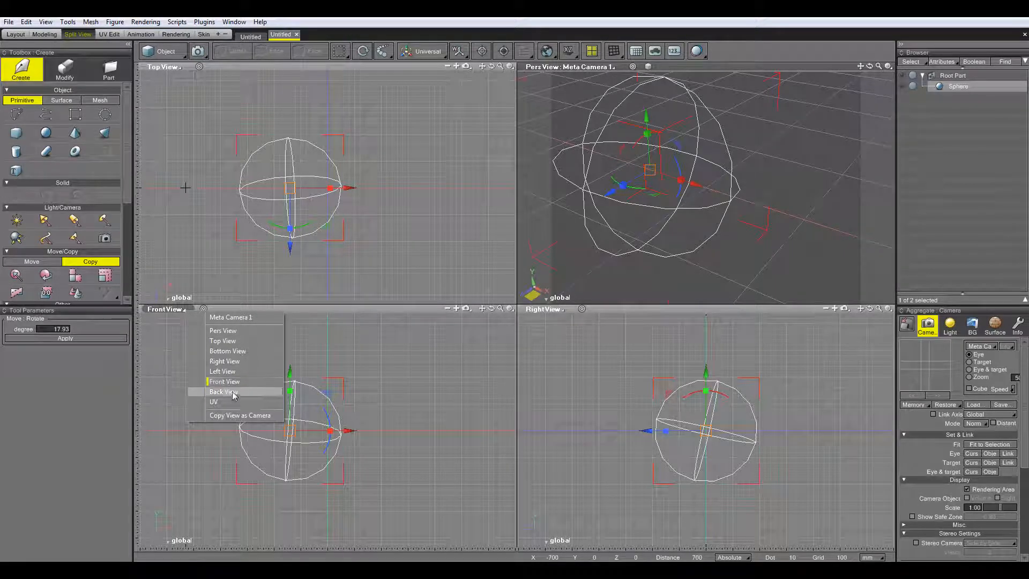
click(225, 361)
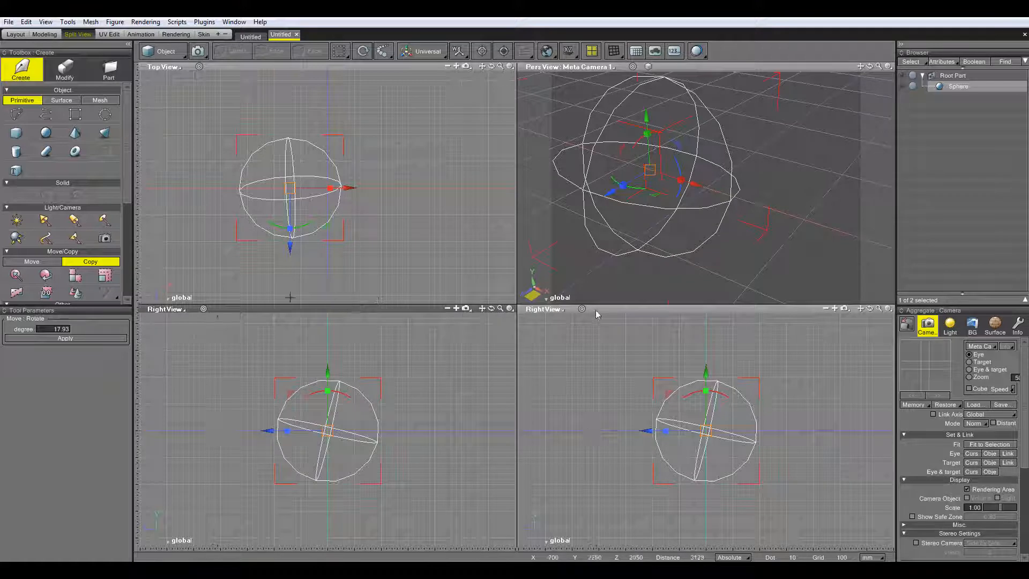
click(556, 309)
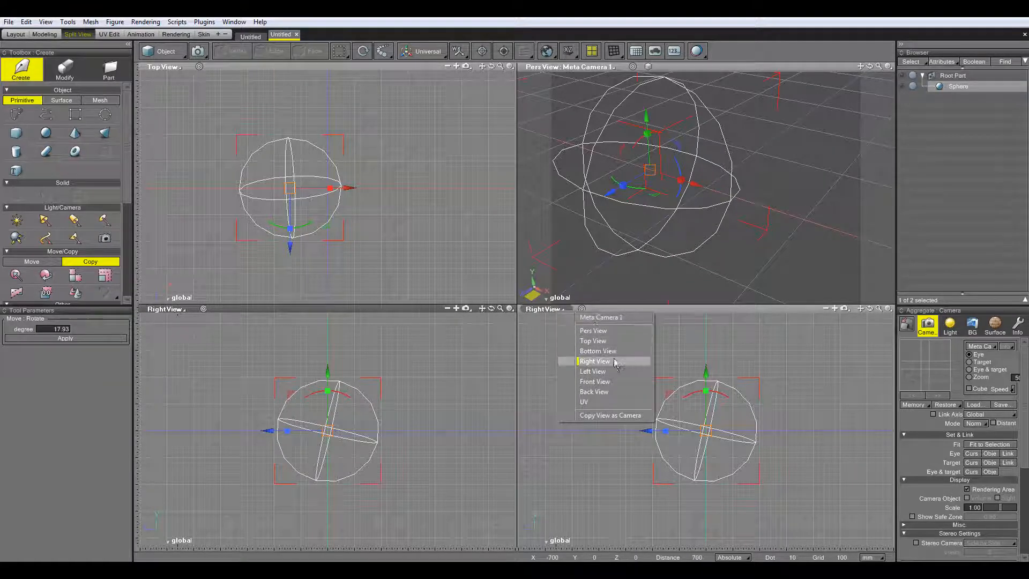
click(614, 385)
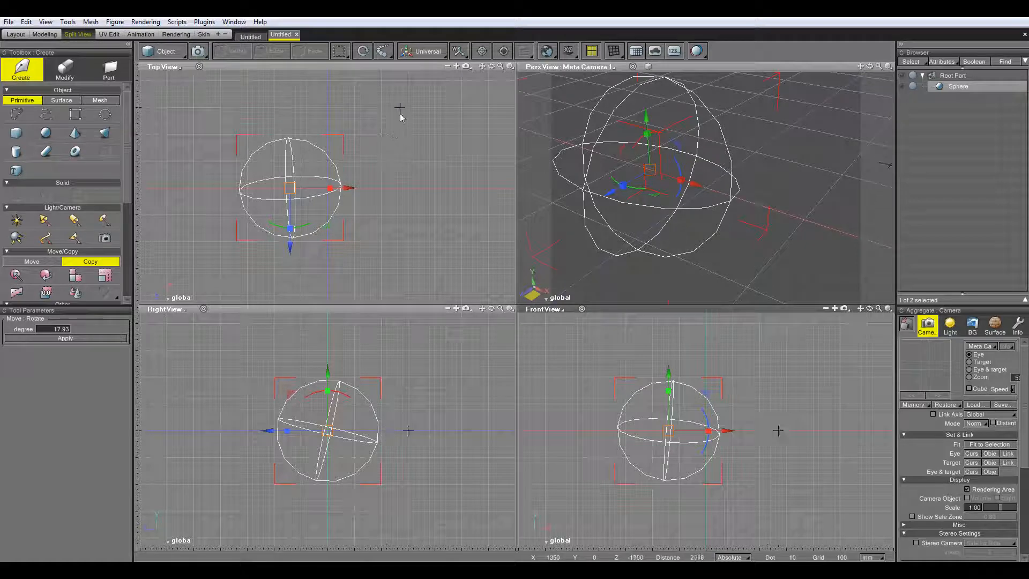
Centre the top view on the selected sphere using the view navigation commands
click(466, 67)
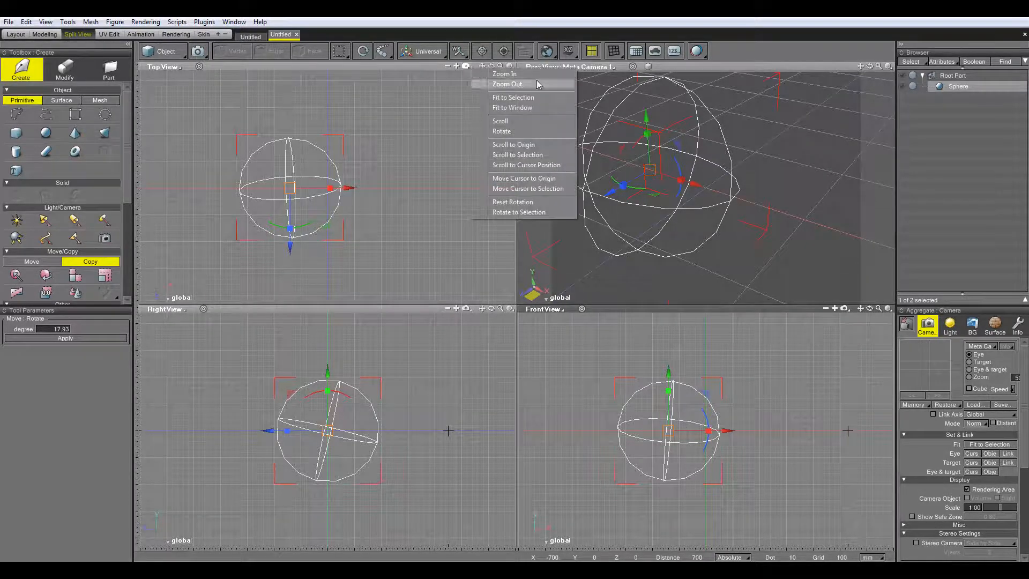
click(812, 203)
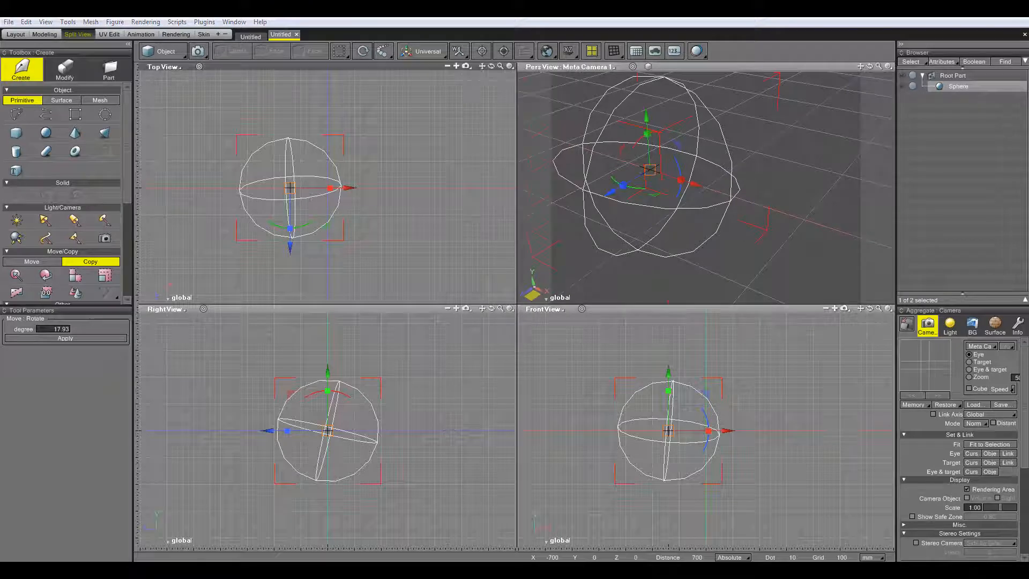
click(471, 69)
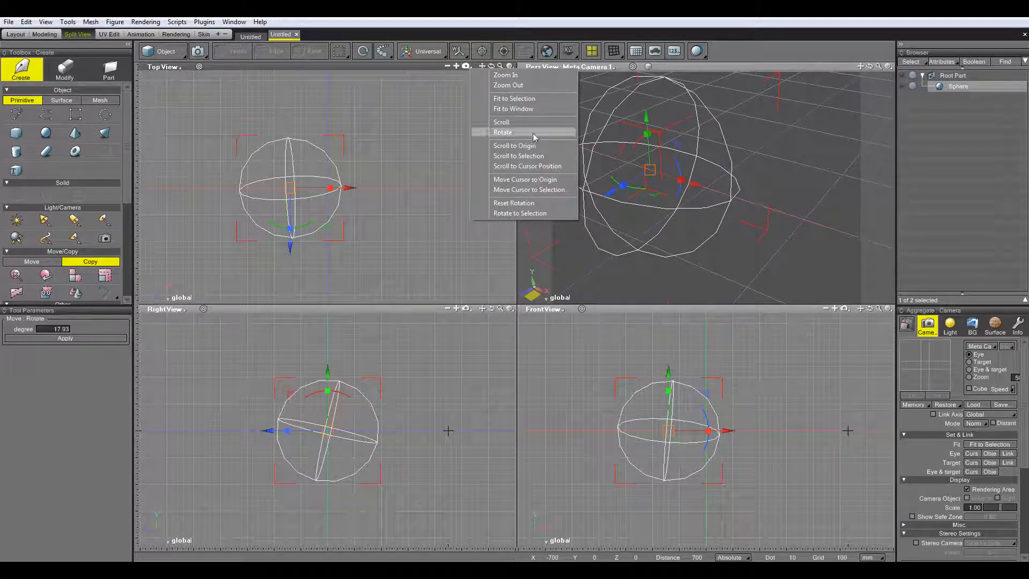
click(535, 110)
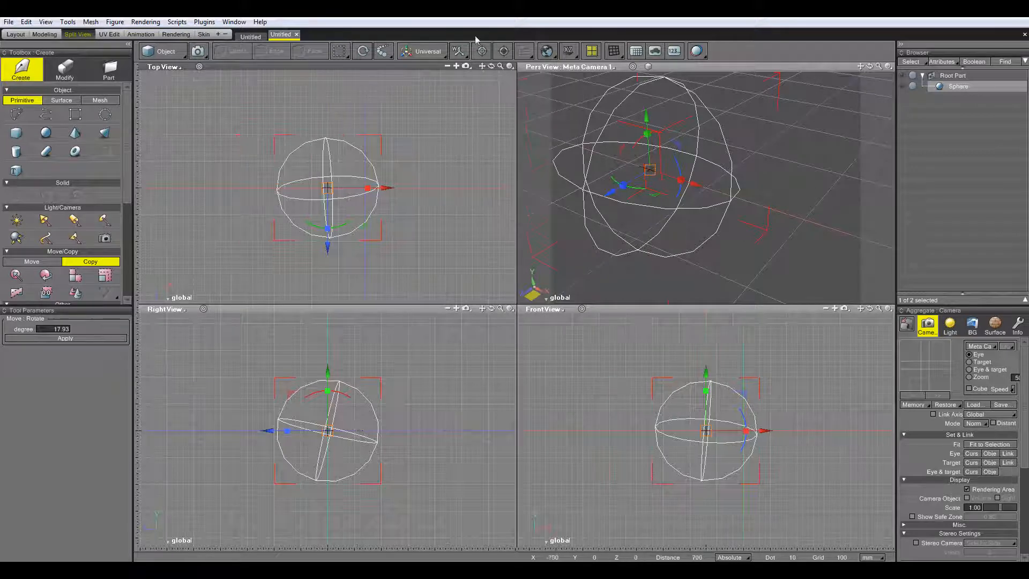
Switch the top view's display mode to Shading and move the sphere 50 mm along X
click(511, 68)
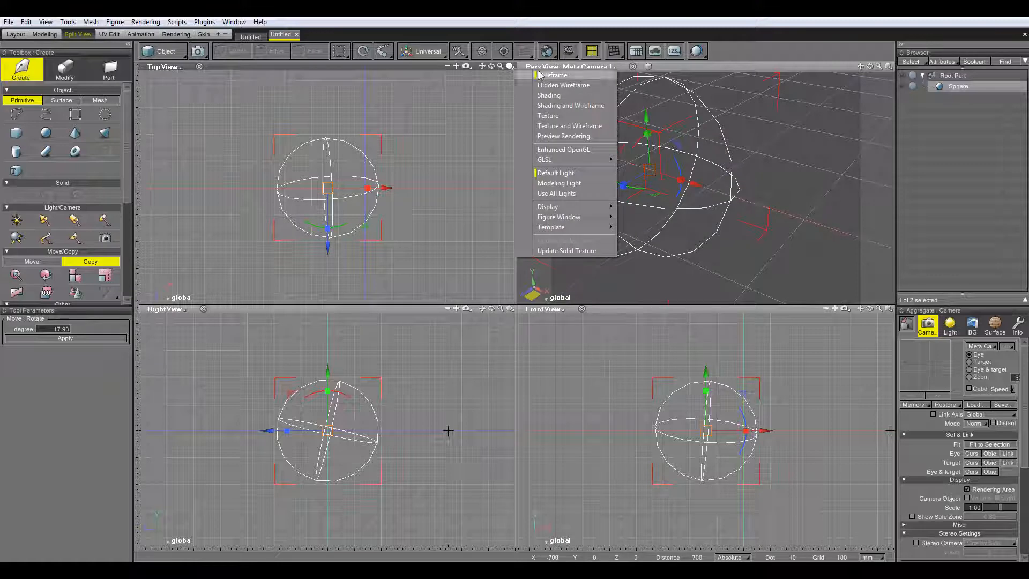
click(558, 95)
mouse_move(387, 187)
mouse_down()
mouse_move(420, 188)
mouse_move(389, 188)
mouse_up()
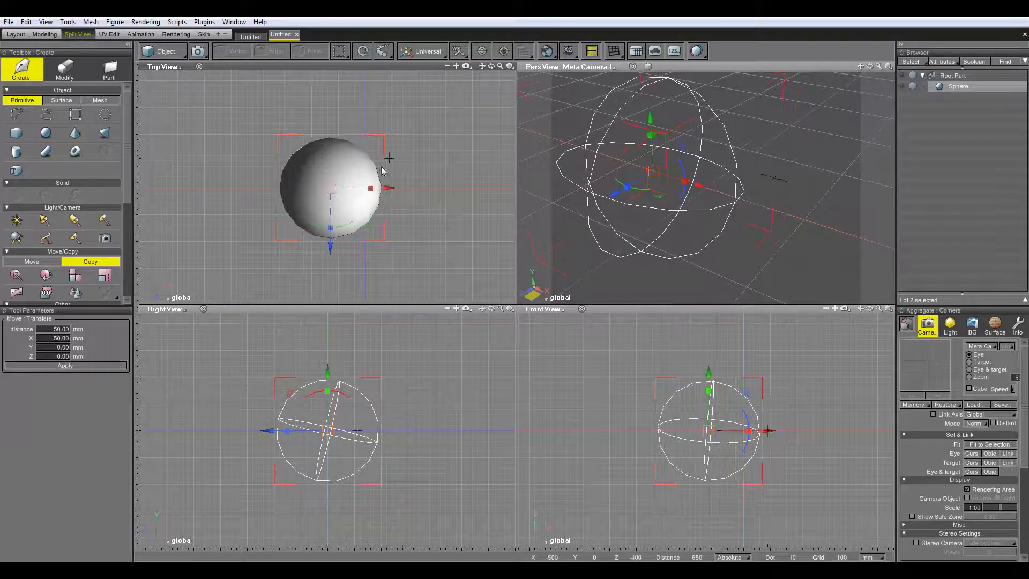
Switch the top view to Texture and Wireframe display, and from that to Preview Rendering
click(510, 66)
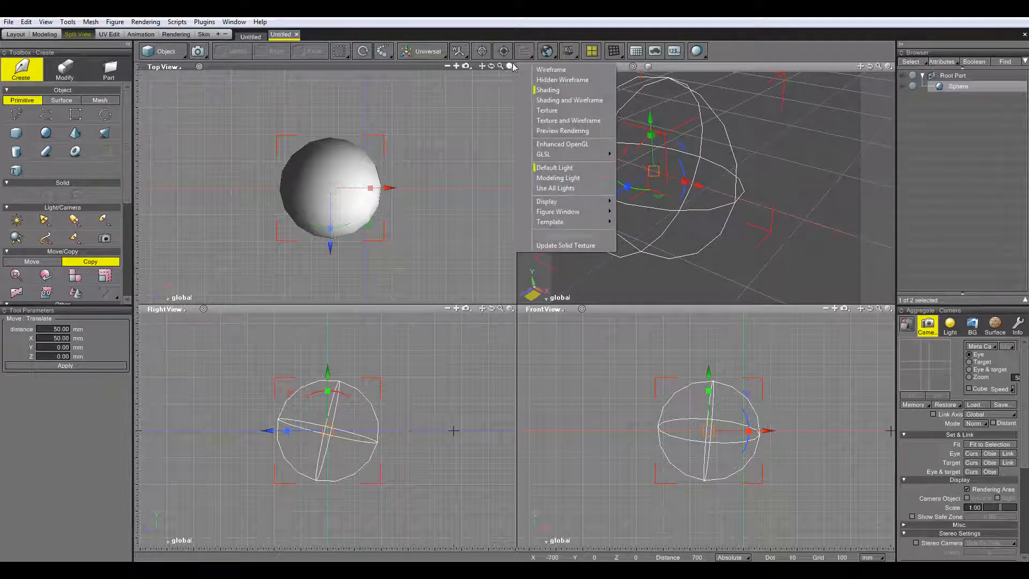
click(585, 125)
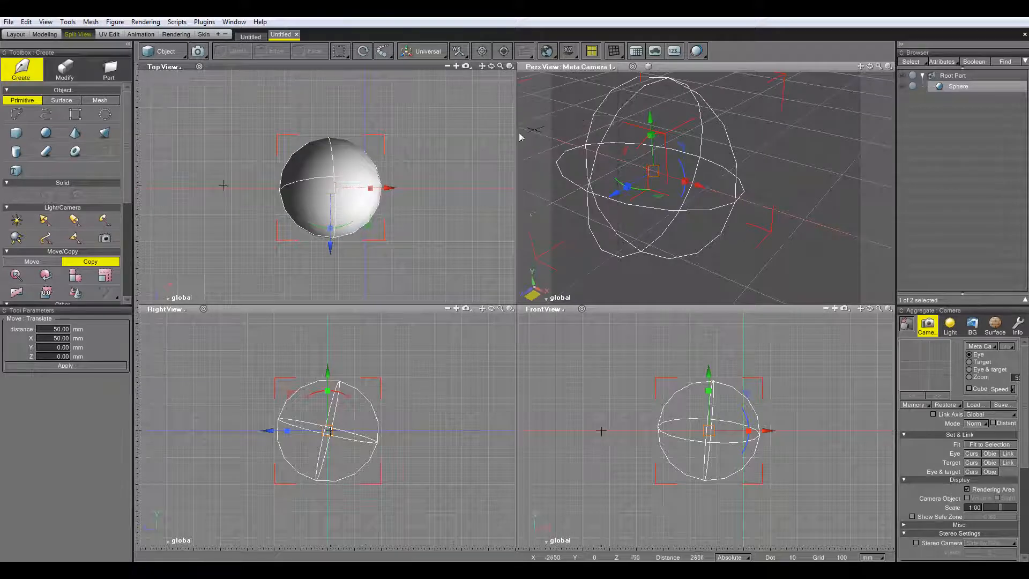
click(509, 66)
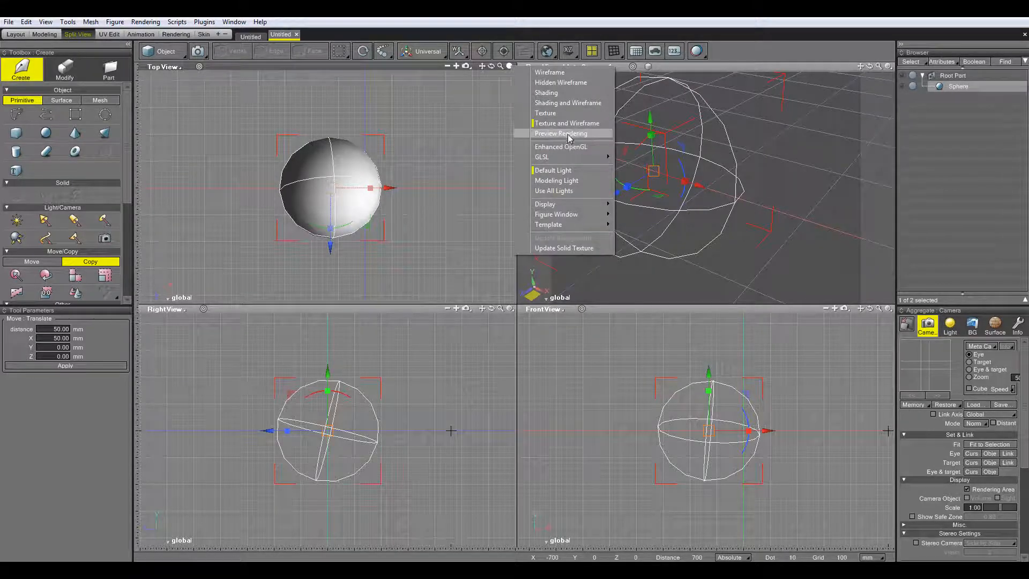
click(568, 134)
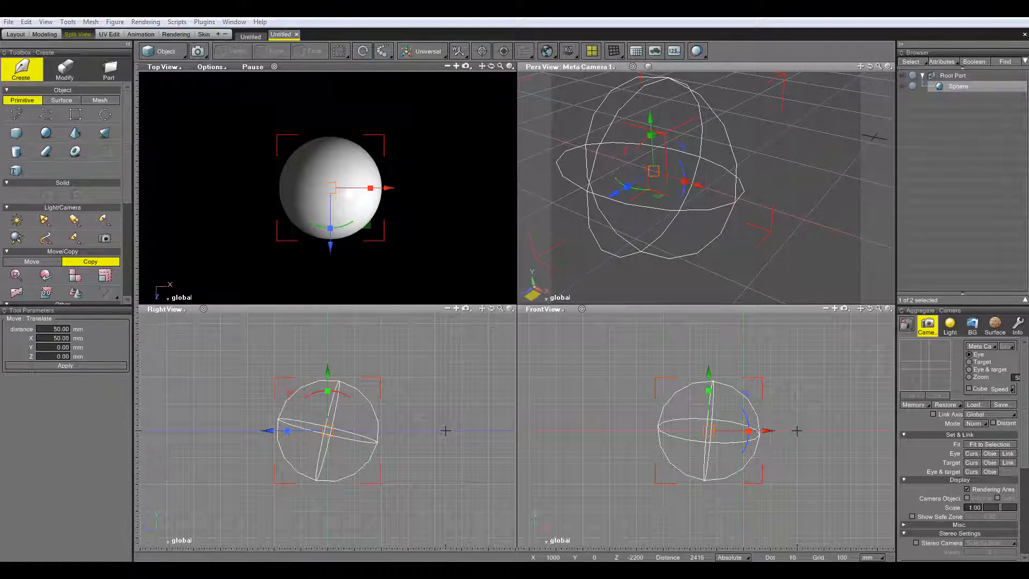
Pan the preview-rendered top view and rotate the sphere 57 degrees
drag(482, 66, 483, 57)
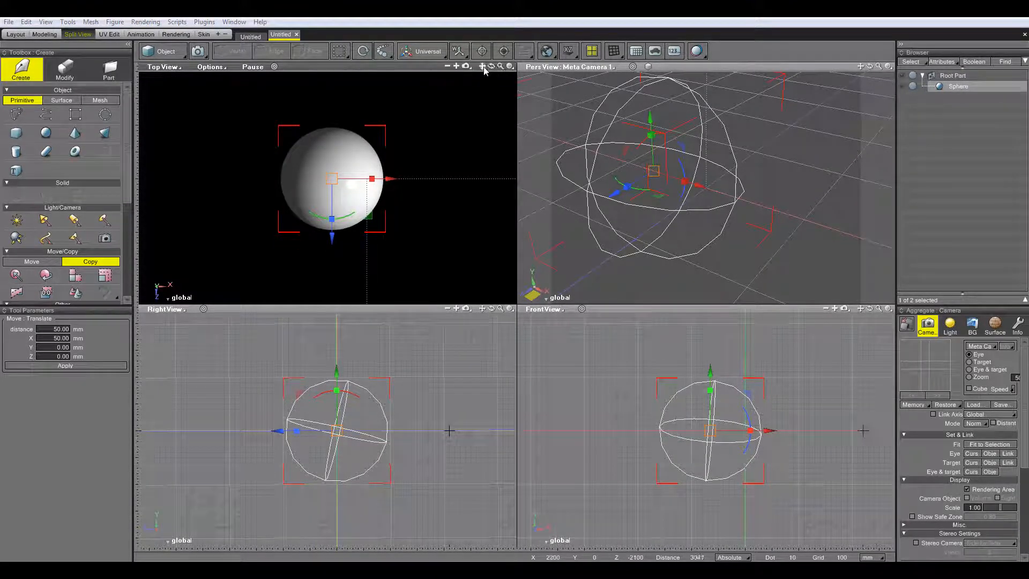
mouse_move(483, 67)
mouse_down()
mouse_move(460, 77)
mouse_move(536, 59)
mouse_move(453, 39)
mouse_move(481, 47)
mouse_move(525, 89)
mouse_move(493, 91)
mouse_move(504, 75)
mouse_move(491, 66)
mouse_up()
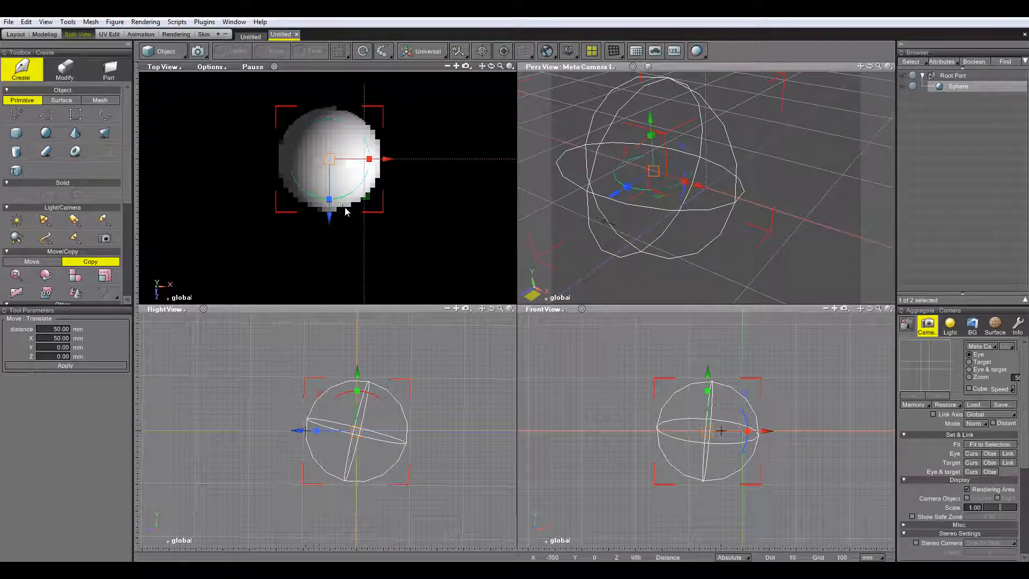
drag(347, 202, 405, 154)
Zoom the top view in and out around the sphere and re-centre the view on it
drag(501, 66, 507, 87)
drag(502, 143, 501, 147)
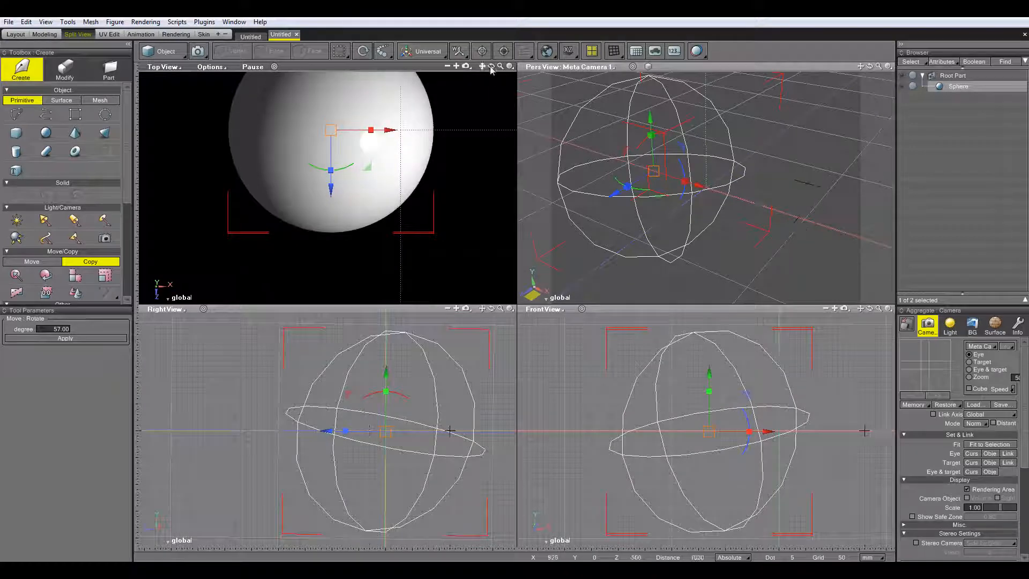
drag(500, 67, 492, 67)
click(448, 66)
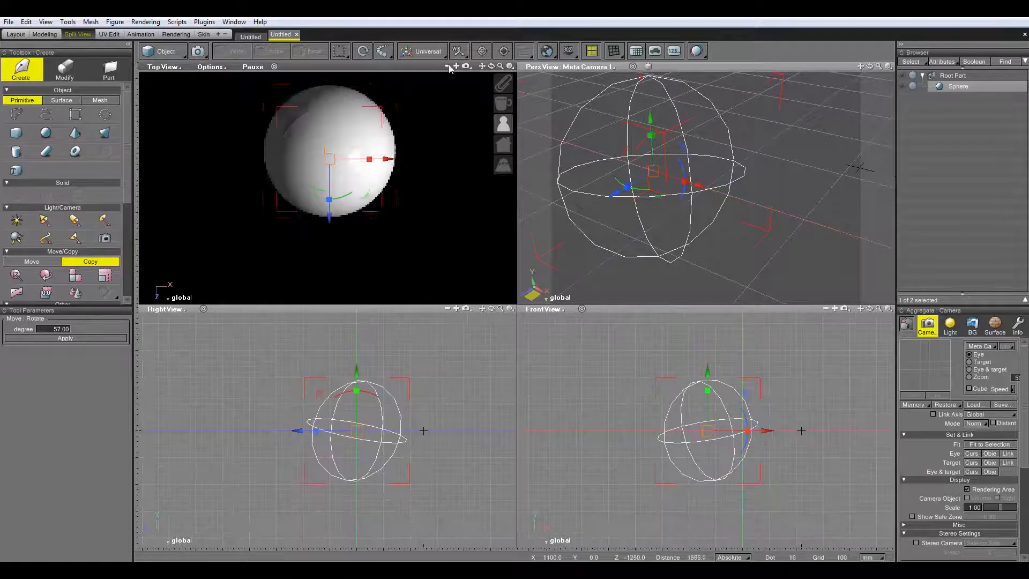
click(448, 66)
click(447, 66)
click(456, 66)
click(456, 66)
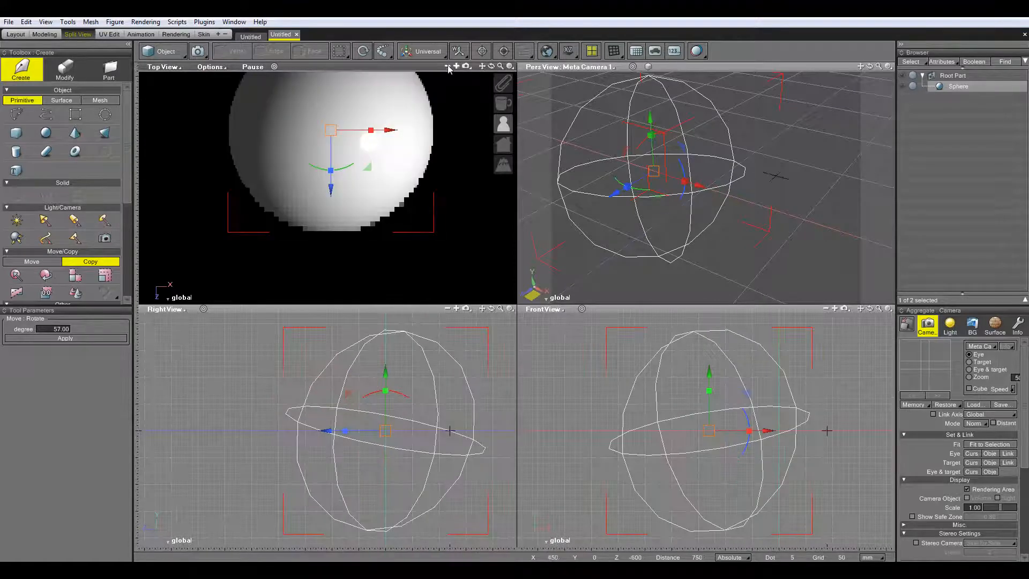
click(448, 66)
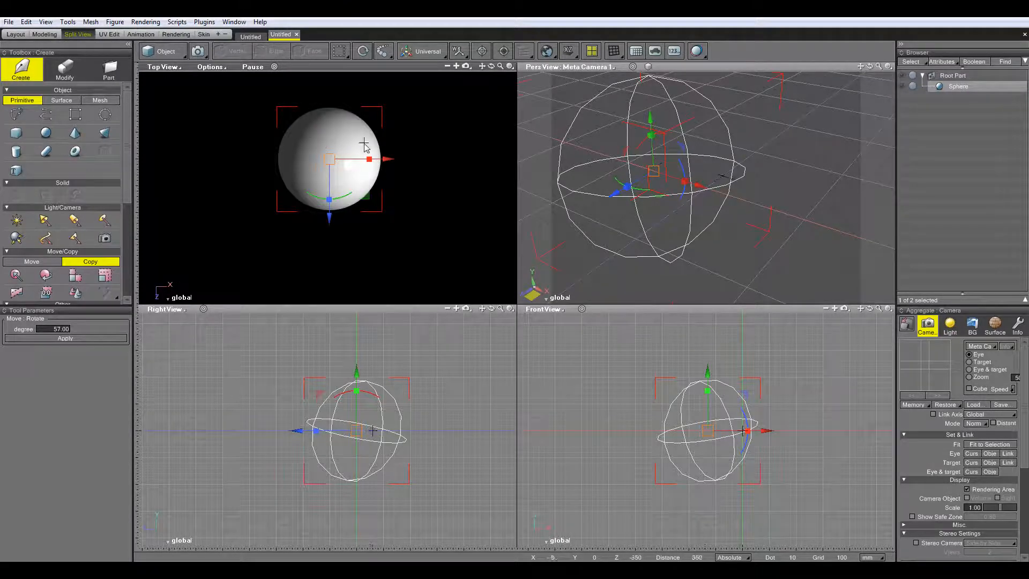
click(328, 159)
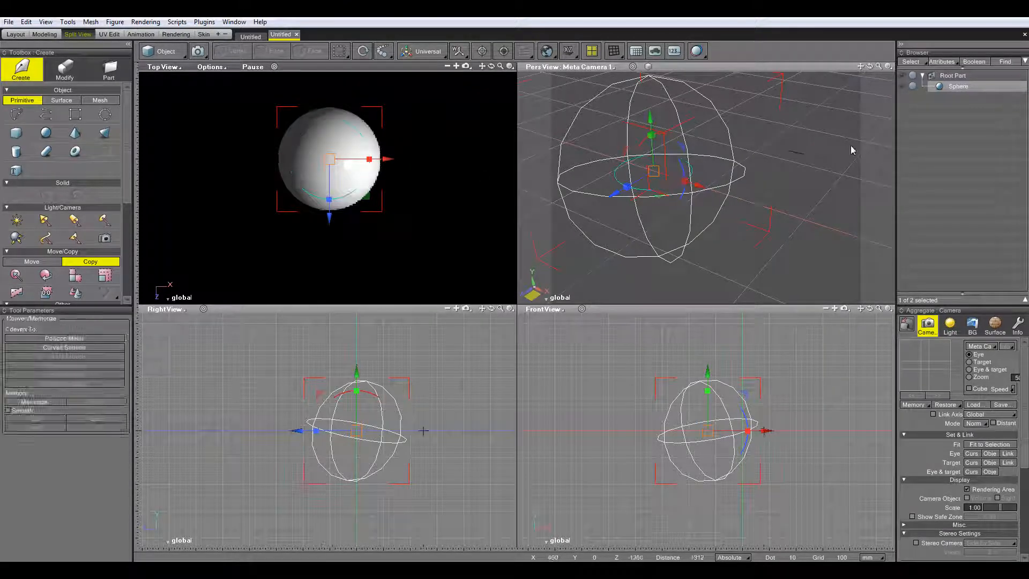
drag(329, 159, 327, 188)
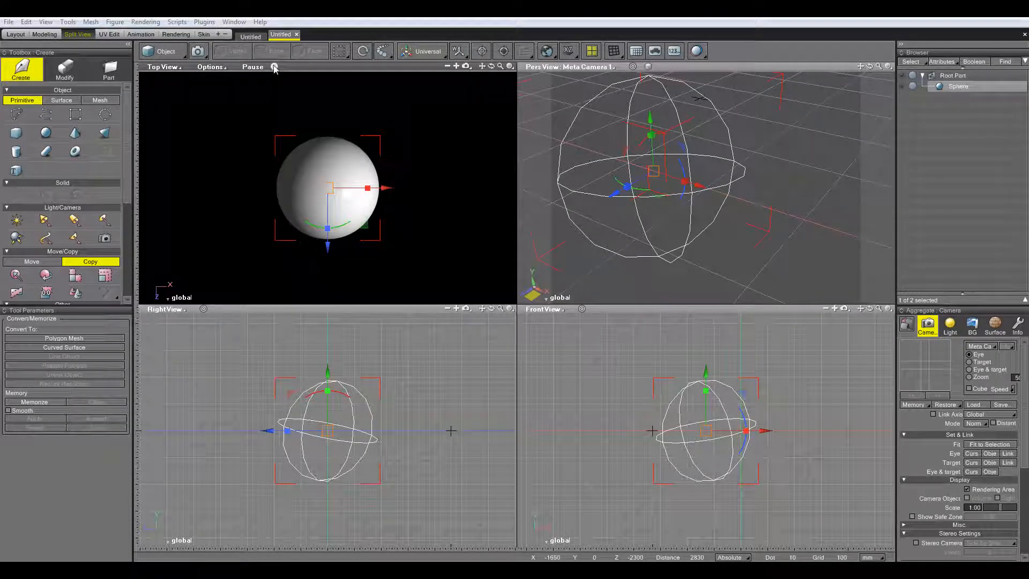
Switch the top view to Wireframe display and fit the sphere to the viewport
click(509, 67)
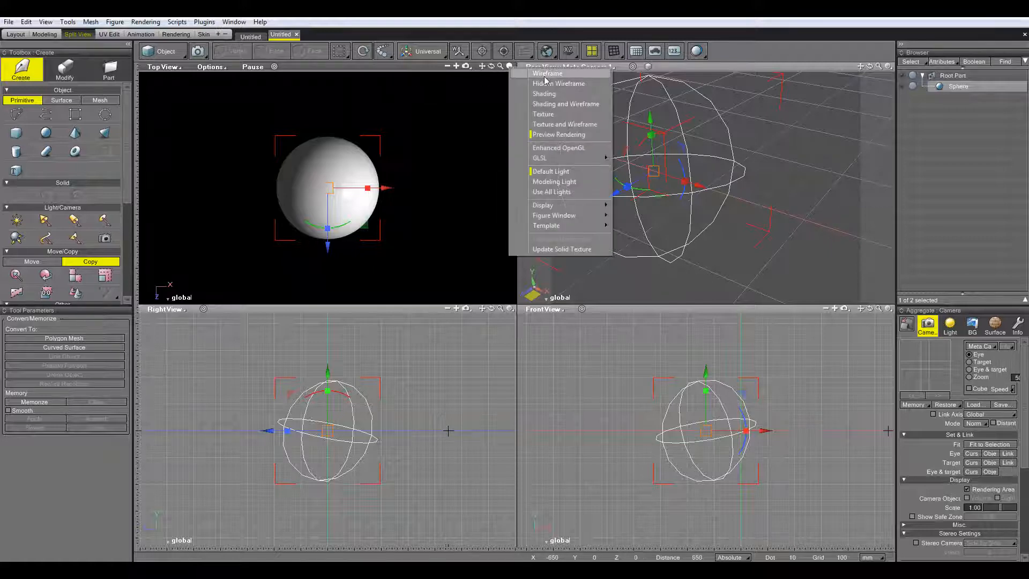
click(536, 76)
click(199, 67)
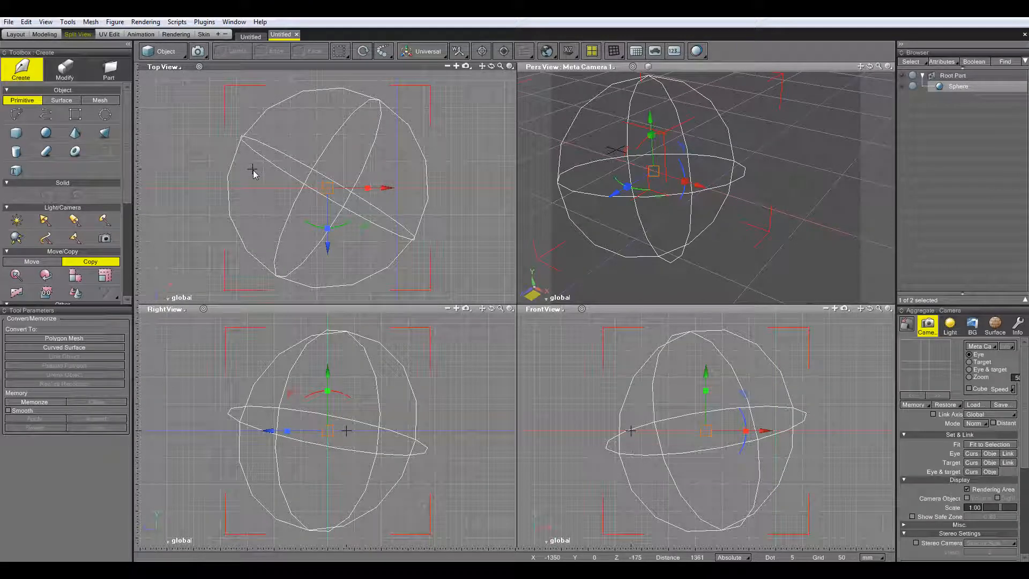
Switch the top view to Preview Rendering and examine its available rendering options
click(510, 67)
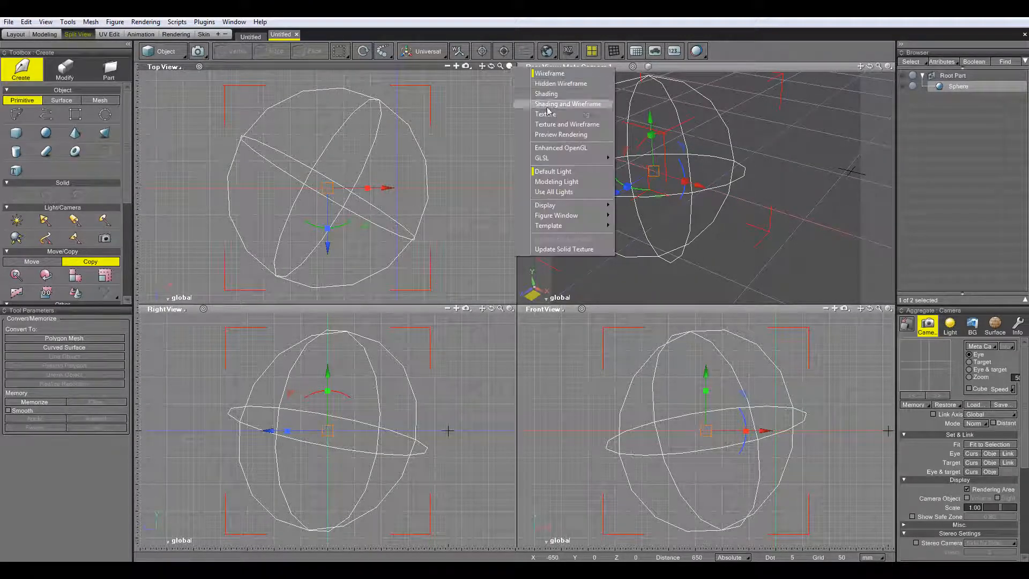
click(556, 135)
click(220, 66)
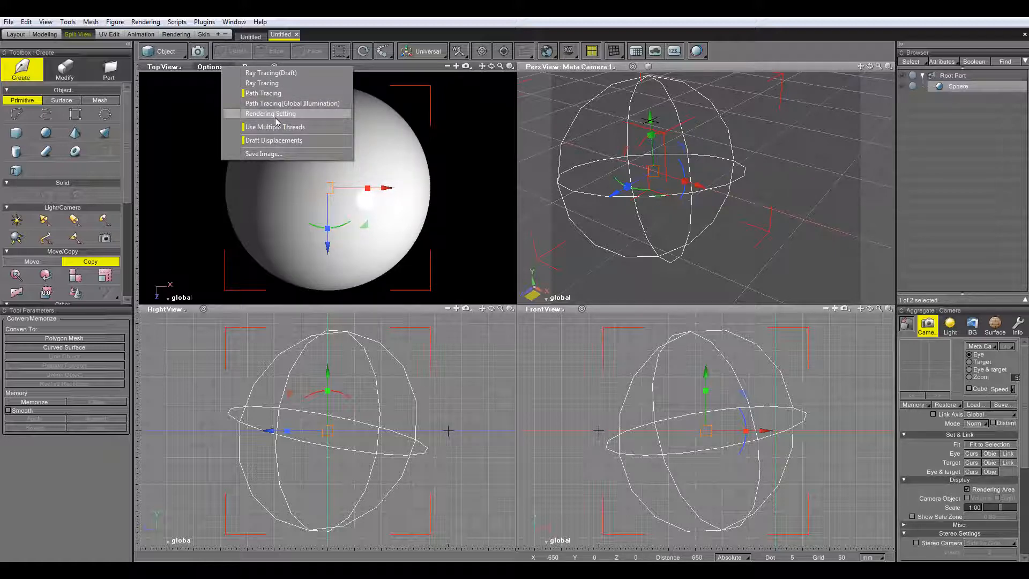
click(209, 68)
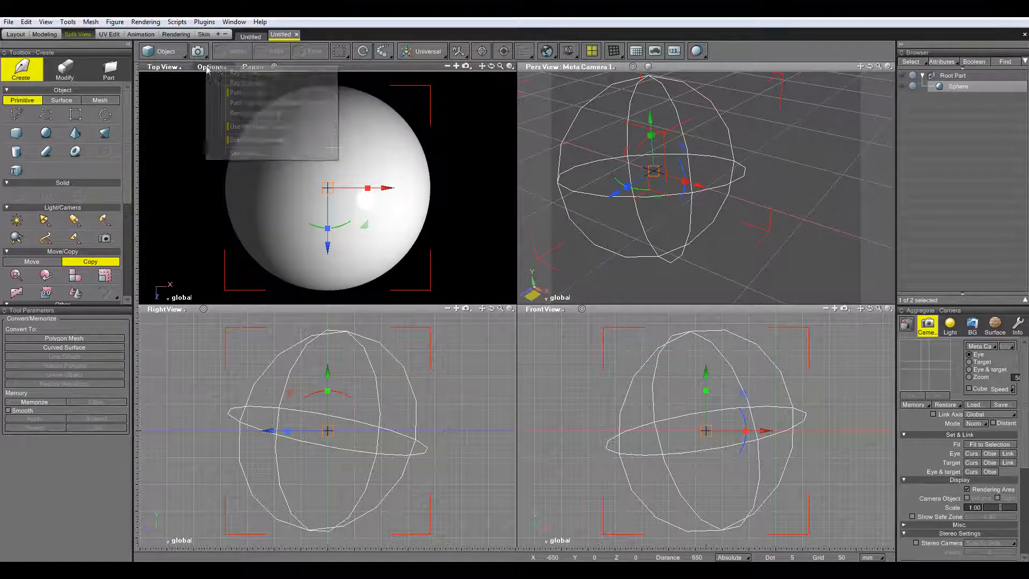
click(357, 65)
Move the sphere along X with the preview rendering paused, resume the rendering, and shift the sphere back -875 mm along X
click(256, 66)
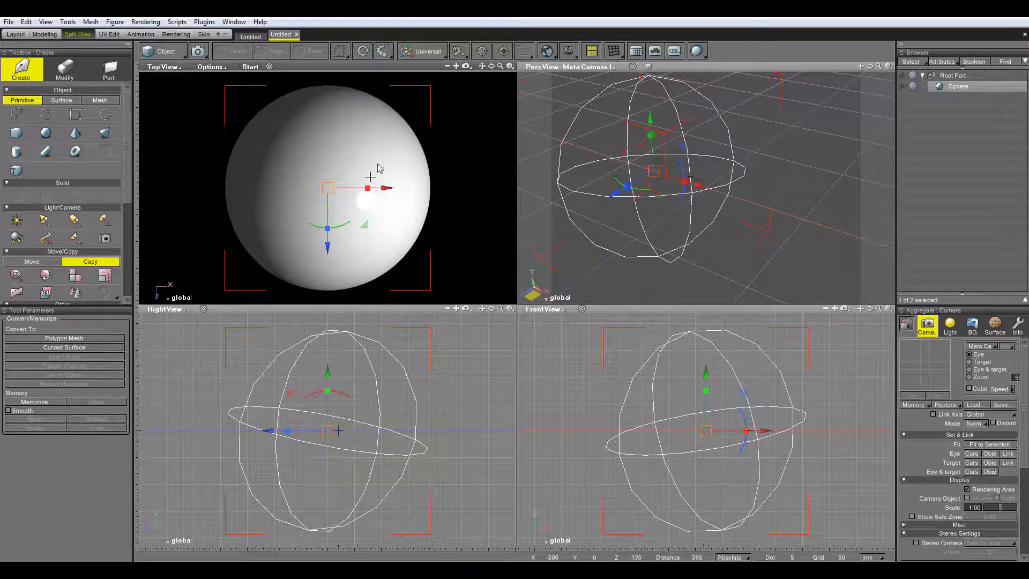
drag(384, 187, 453, 191)
click(250, 67)
click(253, 67)
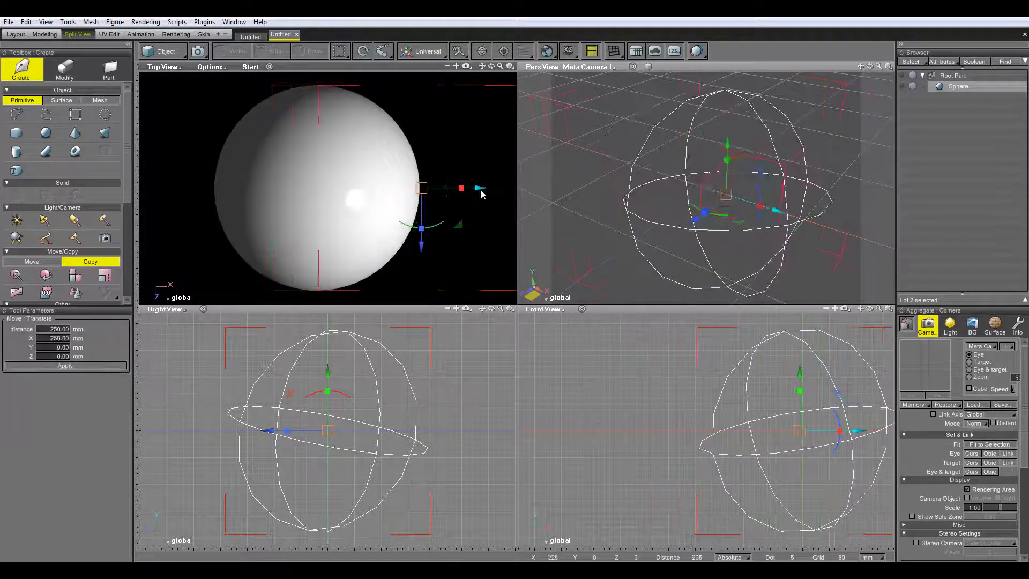
click(251, 66)
drag(485, 192, 394, 188)
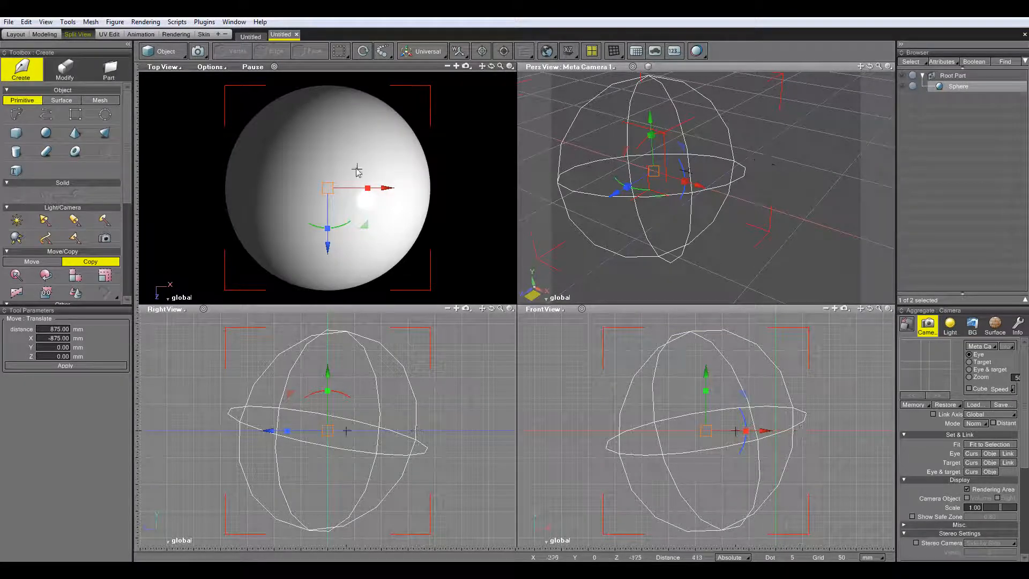
Switch the top view's display mode from Preview Rendering to Shading
click(510, 66)
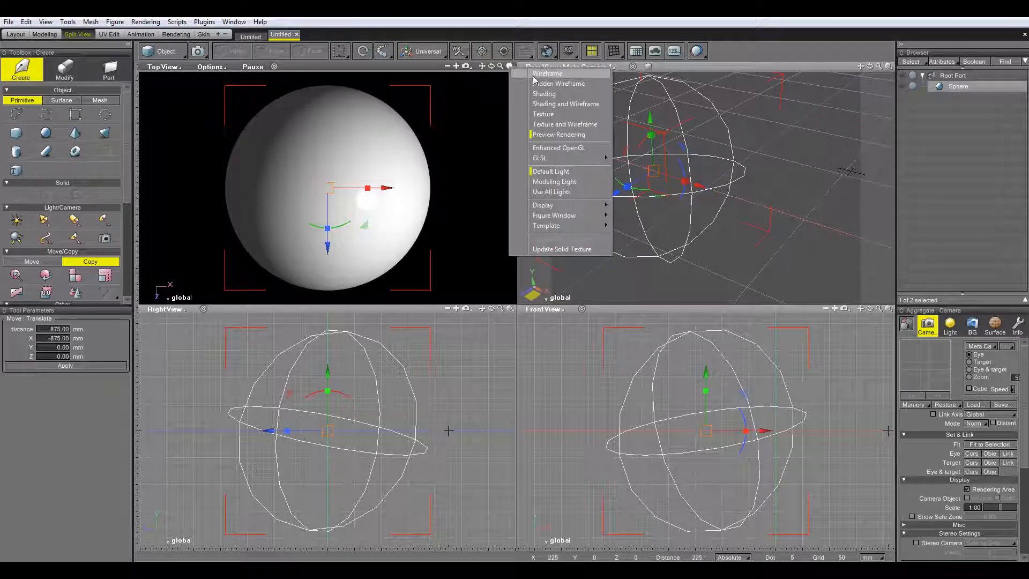
click(565, 94)
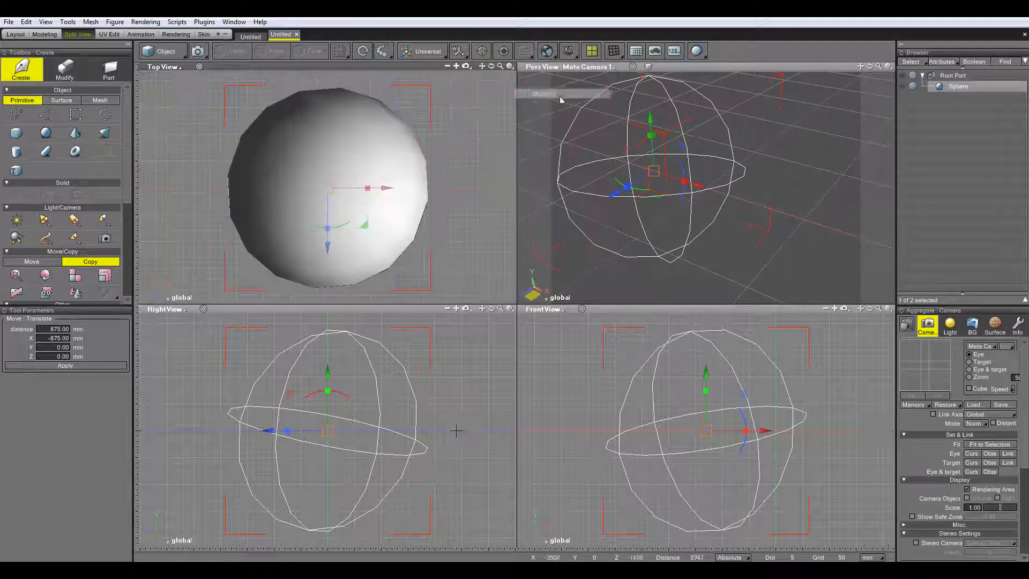